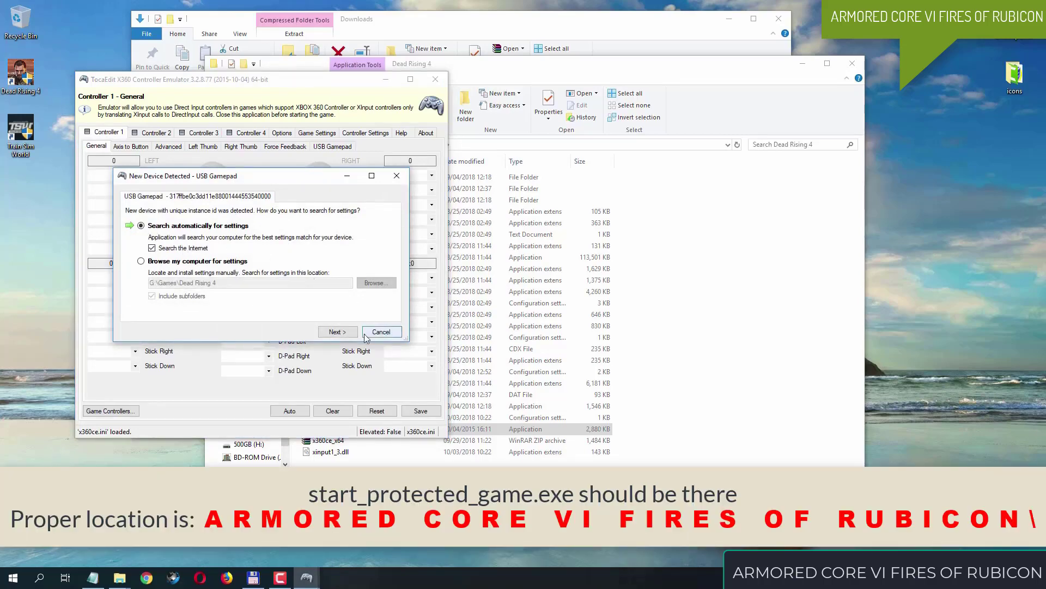
Find USB Gamepad settings automatically, permanently allowing the emulator's outbound traffic, and load the Internet Default Settings
{"action": "left_click", "coordinate": [348, 332]}
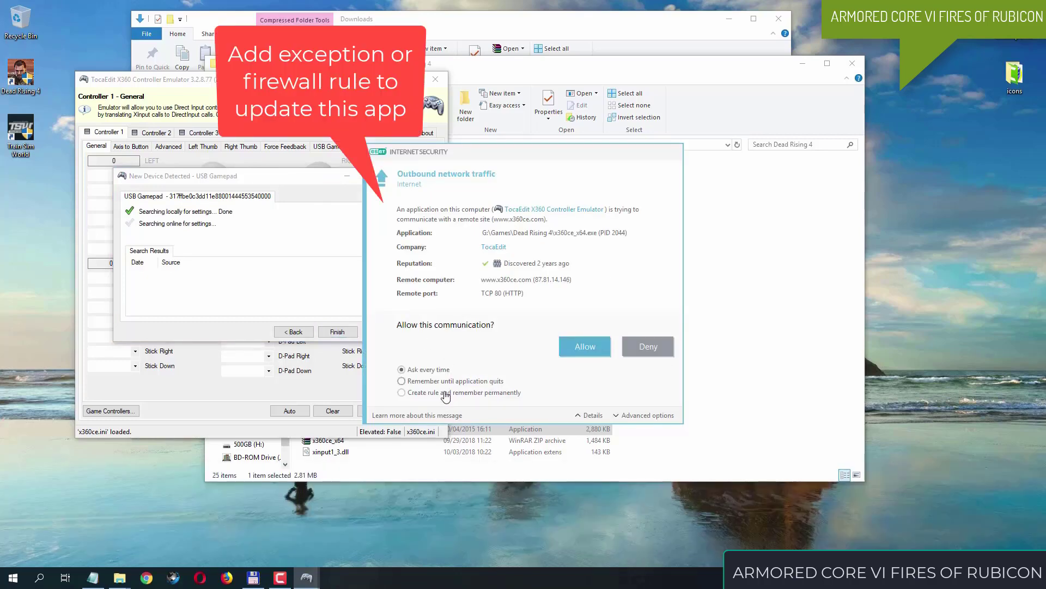
{"action": "left_click", "coordinate": [444, 394]}
{"action": "left_click", "coordinate": [583, 346]}
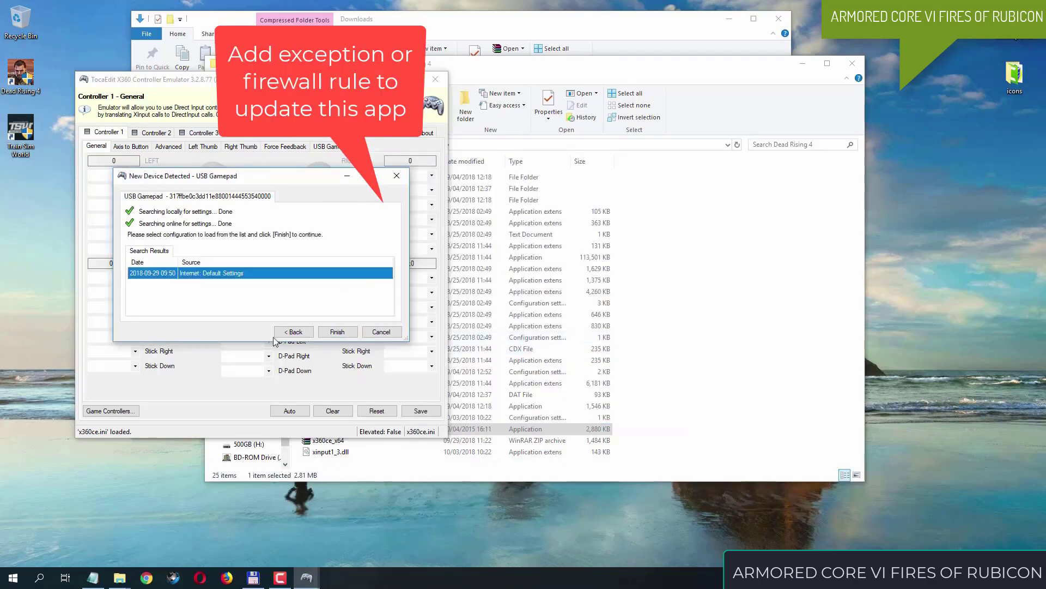
{"action": "left_click", "coordinate": [346, 336]}
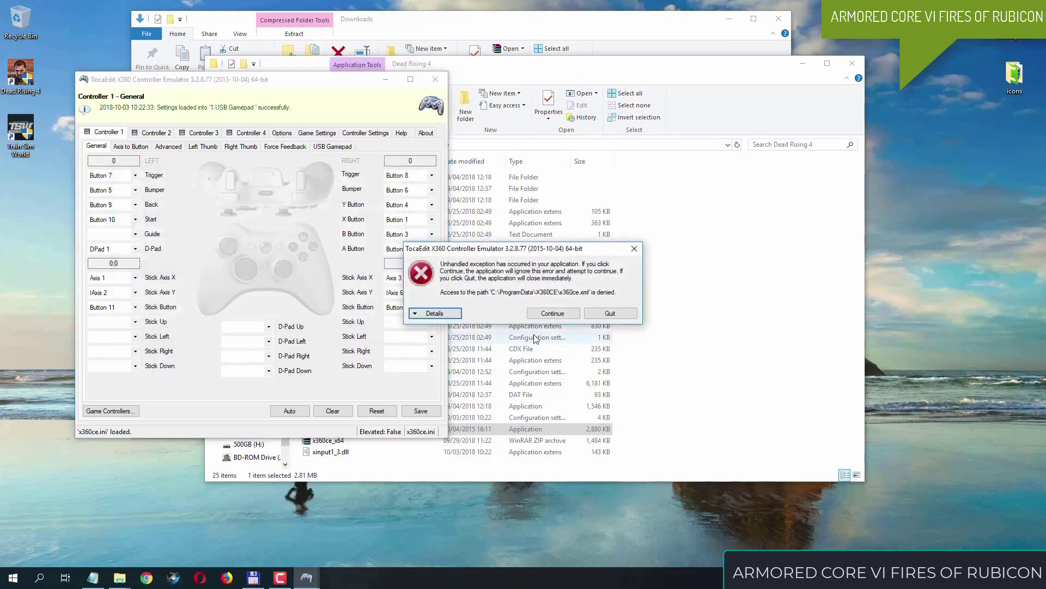
Continue past the exception, close the controller emulator and relaunch x360ce_x64 as administrator
{"action": "left_click", "coordinate": [553, 314]}
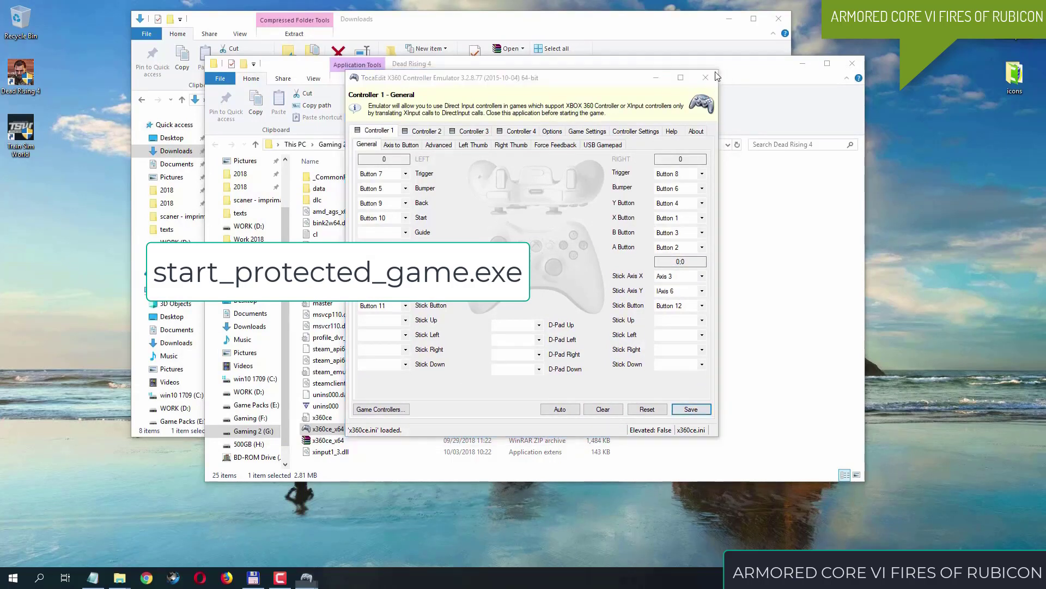
{"action": "left_click", "coordinate": [552, 313]}
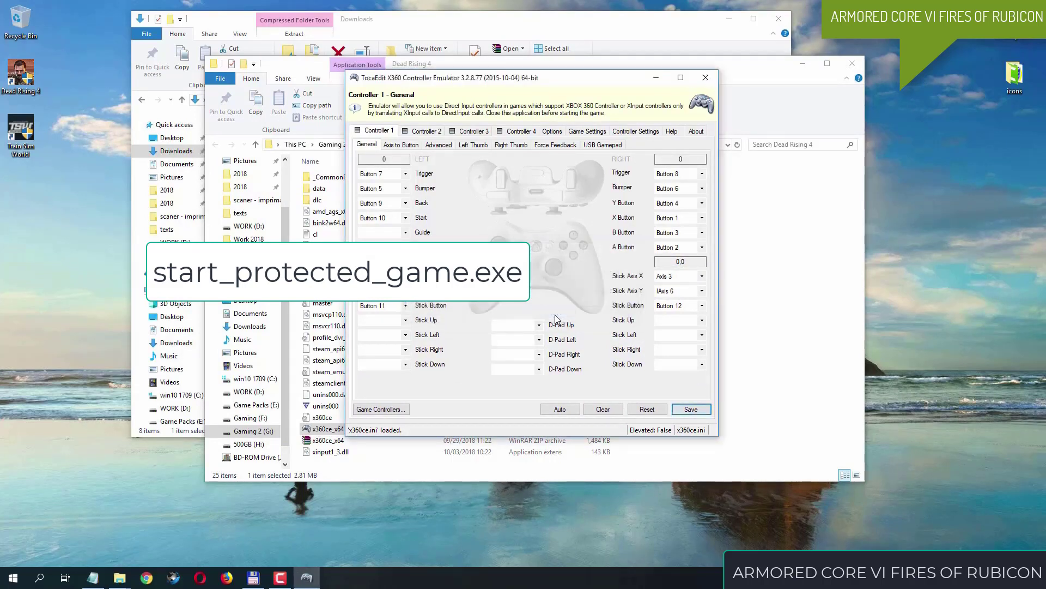
{"action": "left_click", "coordinate": [706, 77]}
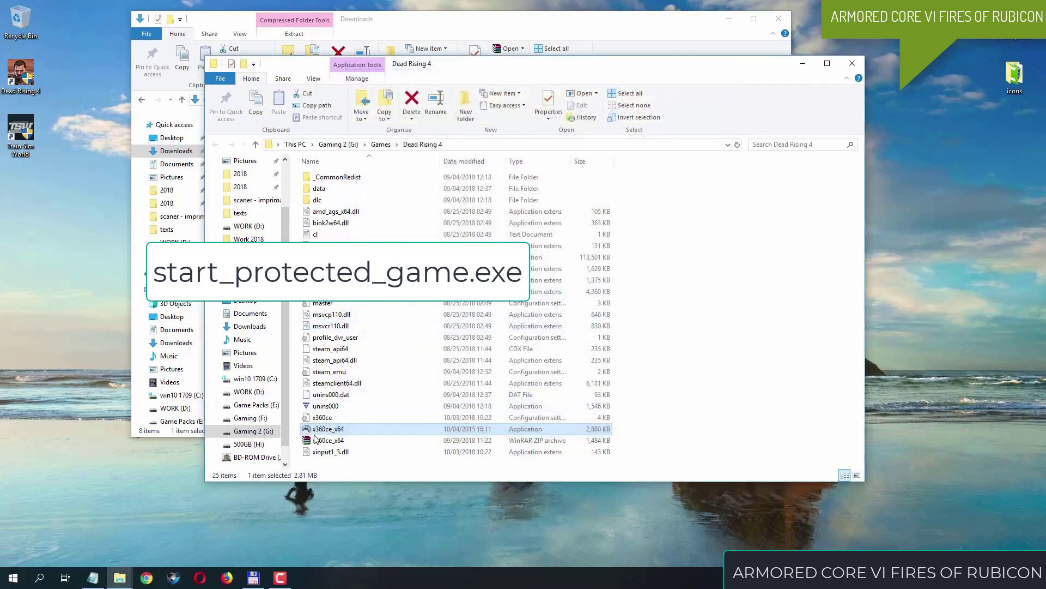
{"action": "right_click", "coordinate": [343, 432]}
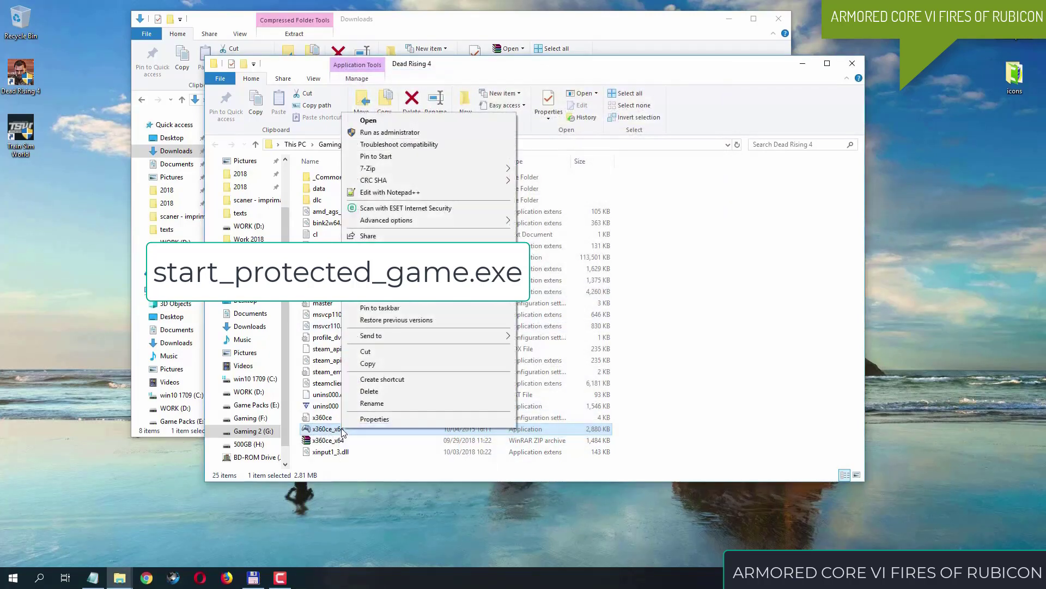
{"action": "left_click", "coordinate": [418, 134]}
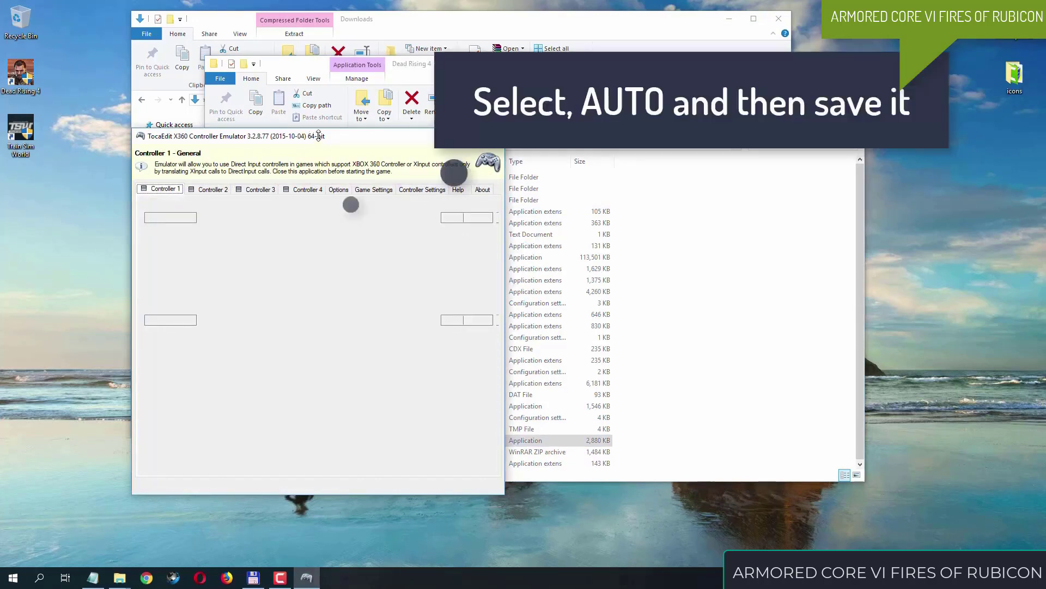
Automatically map the buttons and axes of Controller 1, save the configuration and close the emulator
{"action": "left_click_drag", "start_coordinate": [320, 143], "coordinate": [466, 128]}
{"action": "left_click", "coordinate": [498, 454]}
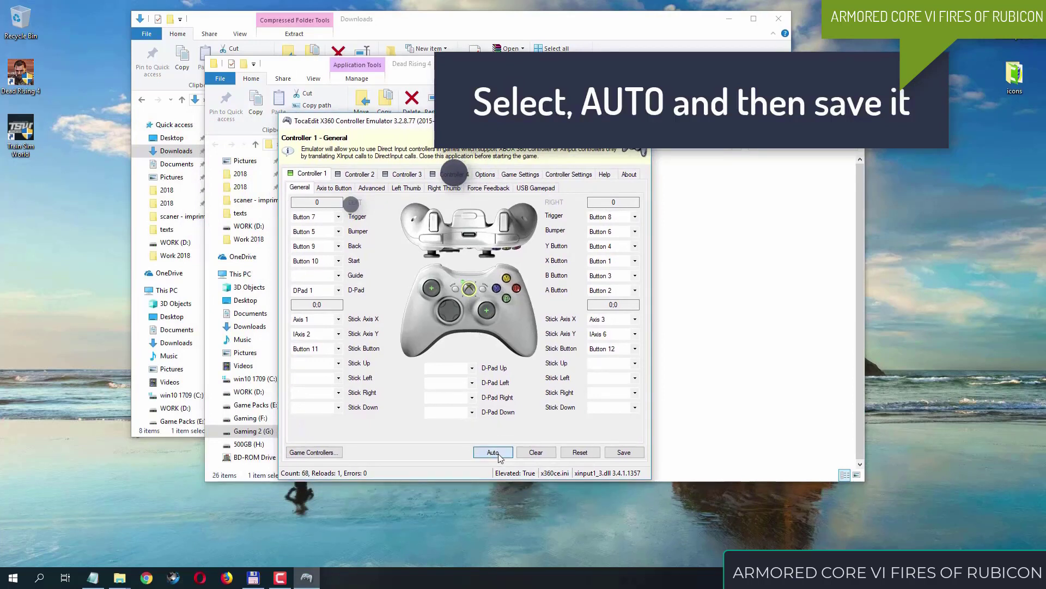
{"action": "left_click", "coordinate": [484, 321]}
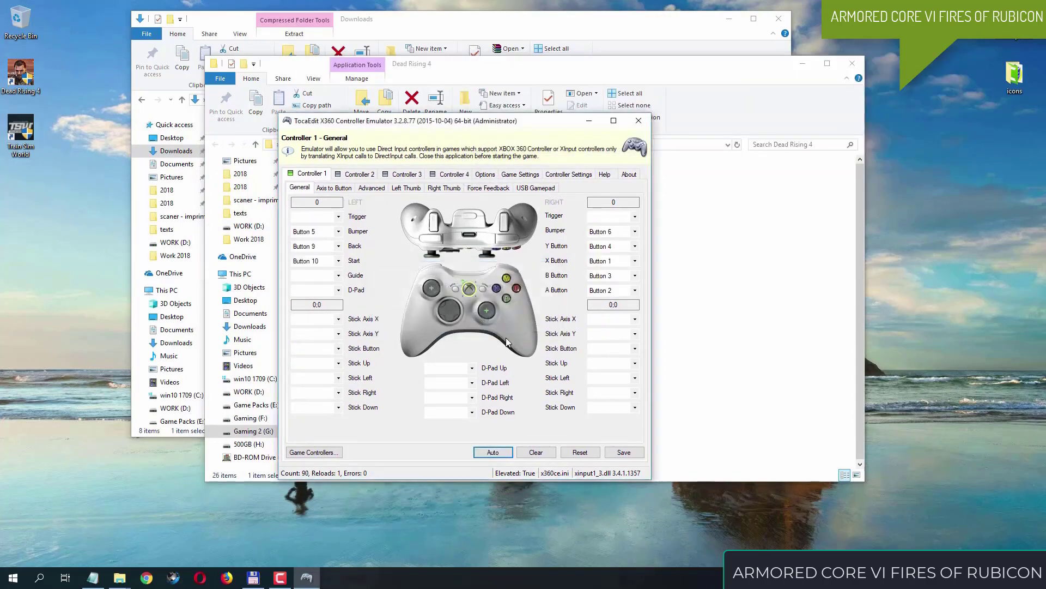
{"action": "left_click", "coordinate": [634, 454]}
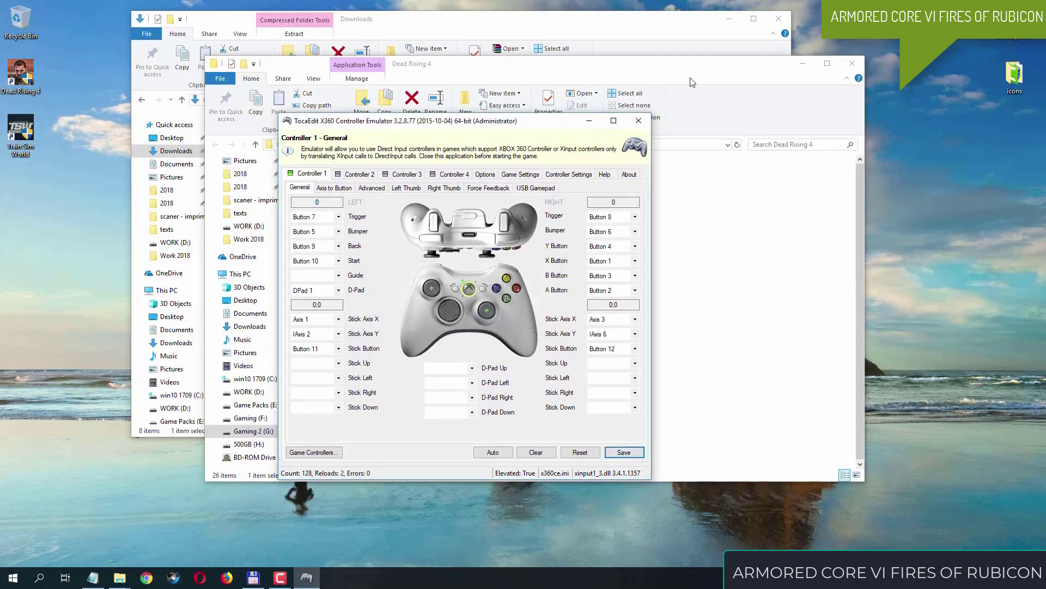
{"action": "left_click", "coordinate": [638, 121]}
Run x360ce_x64 from the Dead Rising 4 folder as administrator and enable the DI hook in its game settings
{"action": "left_click", "coordinate": [388, 259]}
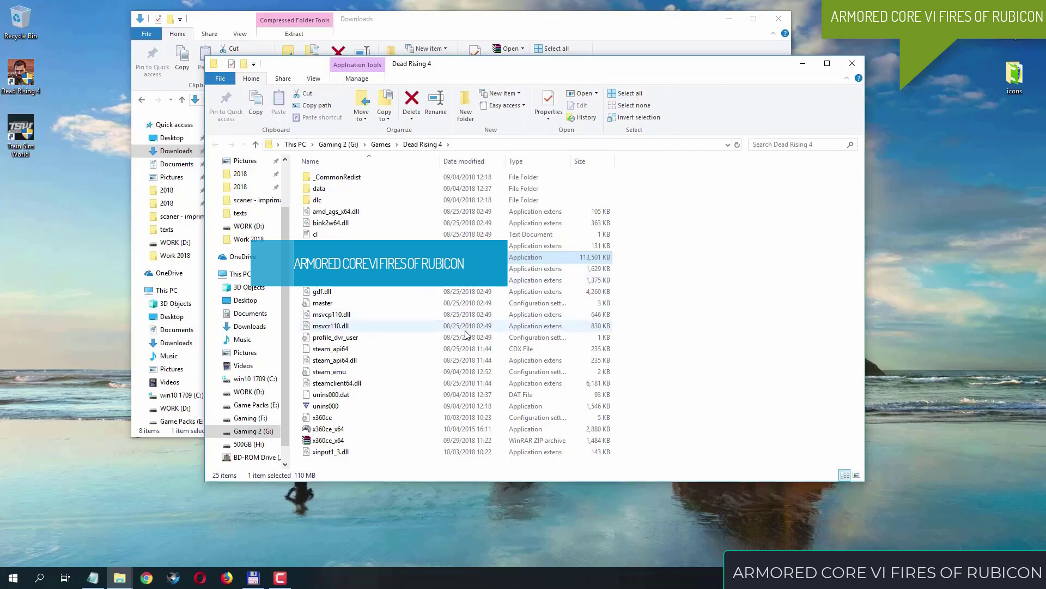
{"action": "left_click", "coordinate": [380, 431]}
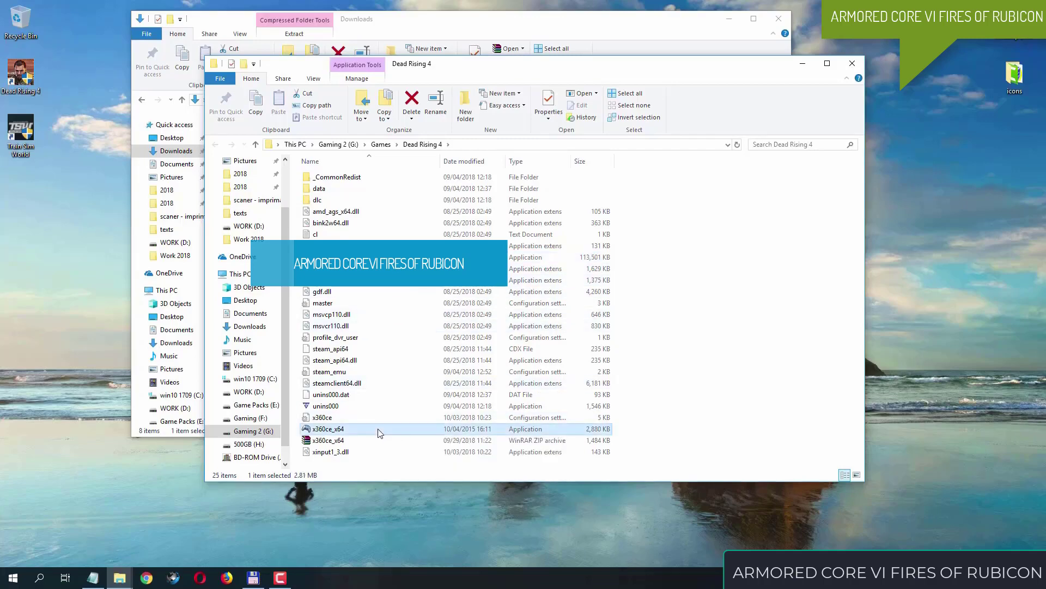
{"action": "right_click", "coordinate": [380, 432]}
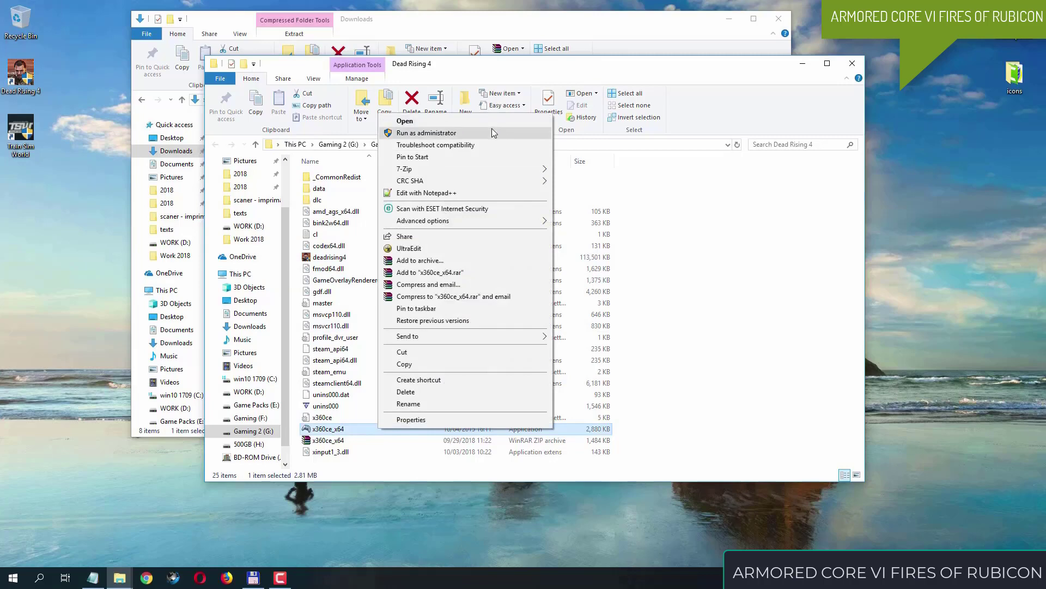
{"action": "left_click", "coordinate": [493, 133]}
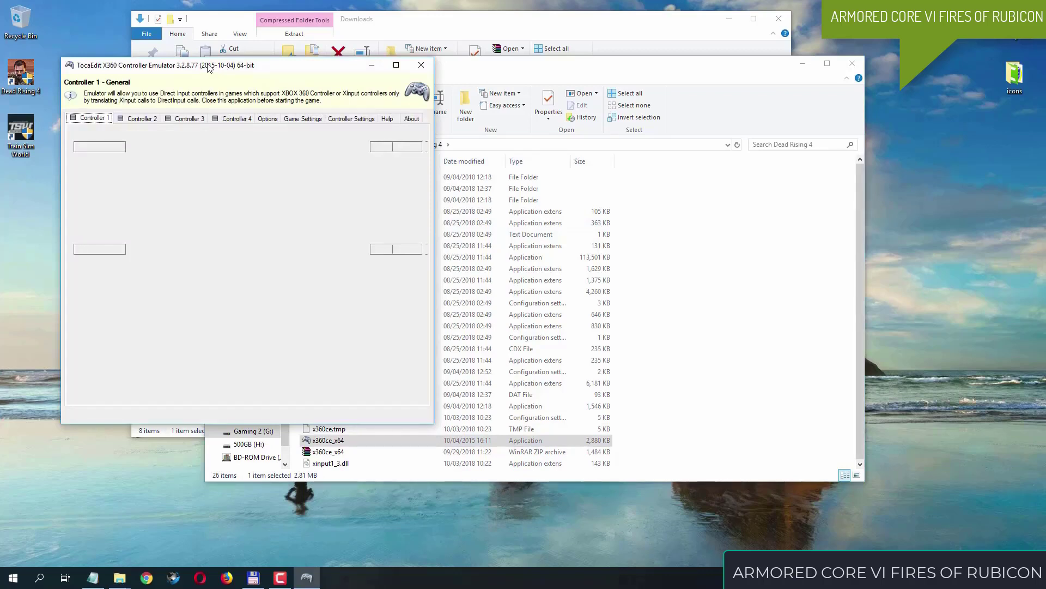
{"action": "left_click_drag", "start_coordinate": [208, 68], "coordinate": [331, 74]}
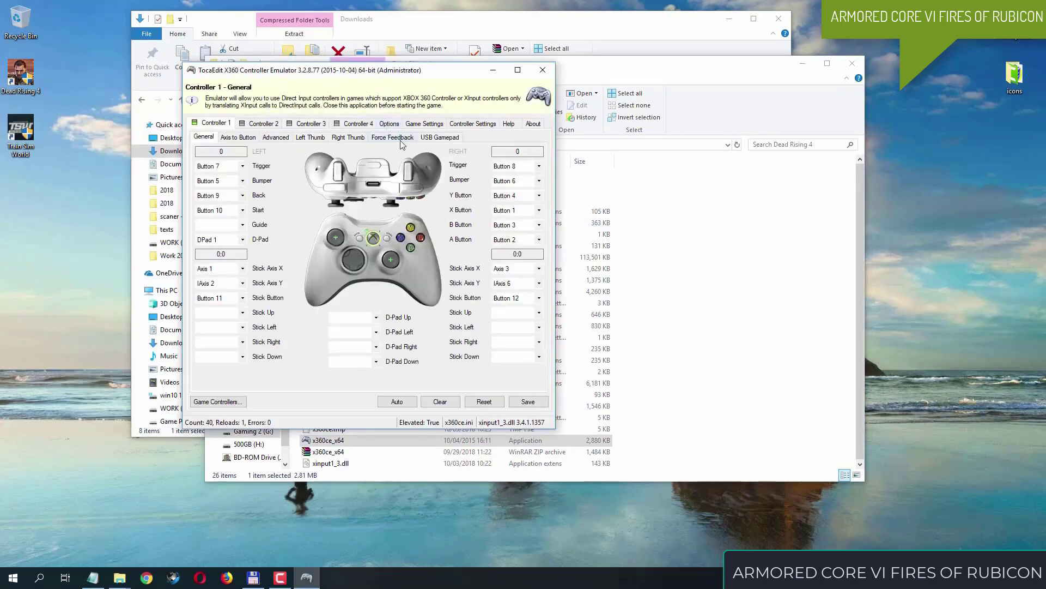
{"action": "left_click", "coordinate": [433, 126]}
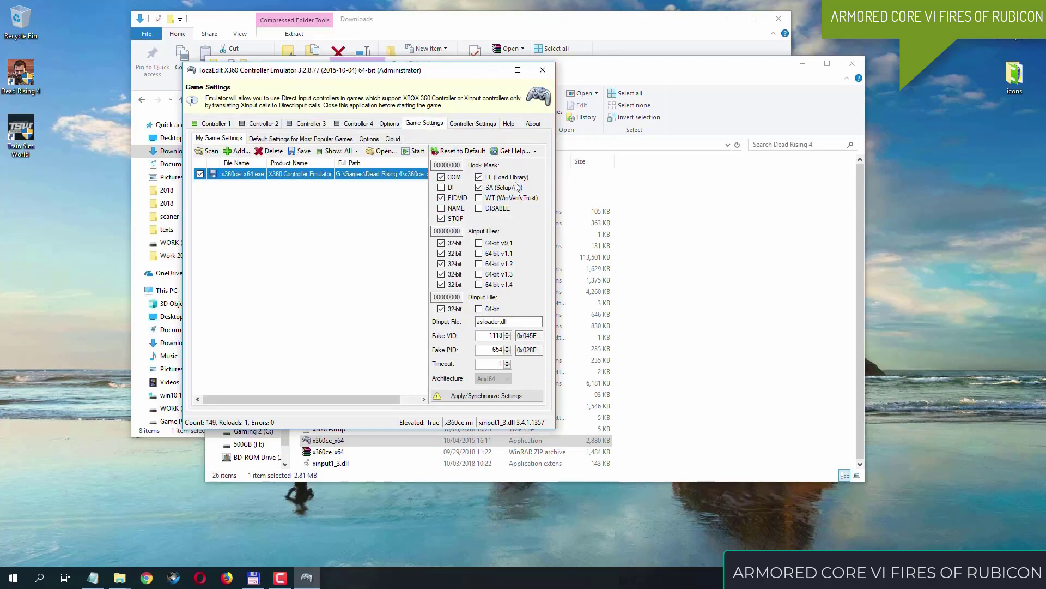
{"action": "left_click", "coordinate": [449, 189]}
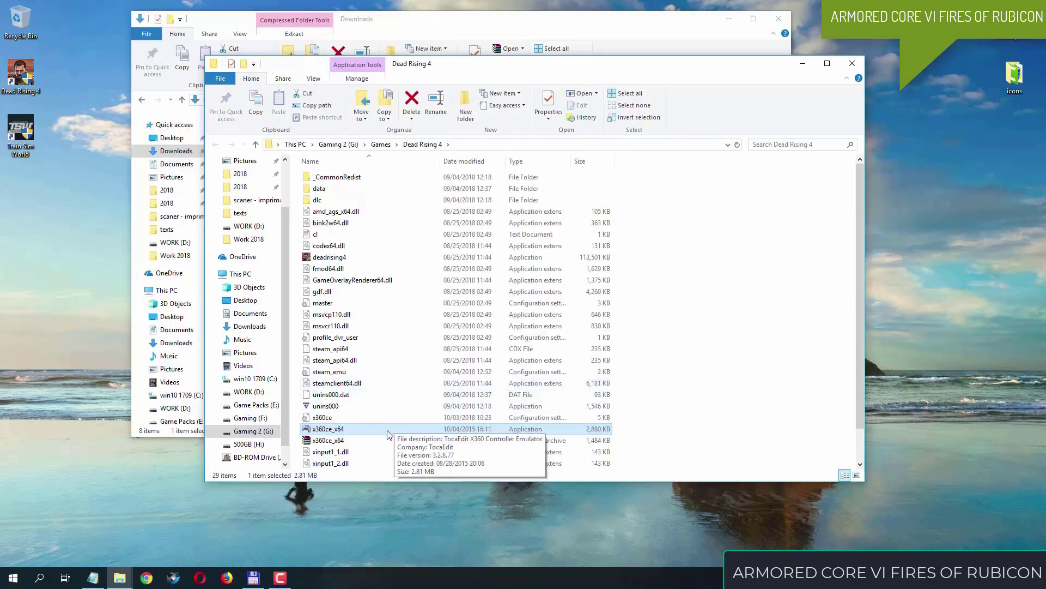
Relaunch x360ce_x64 as administrator and open its game settings
{"action": "right_click", "coordinate": [388, 433]}
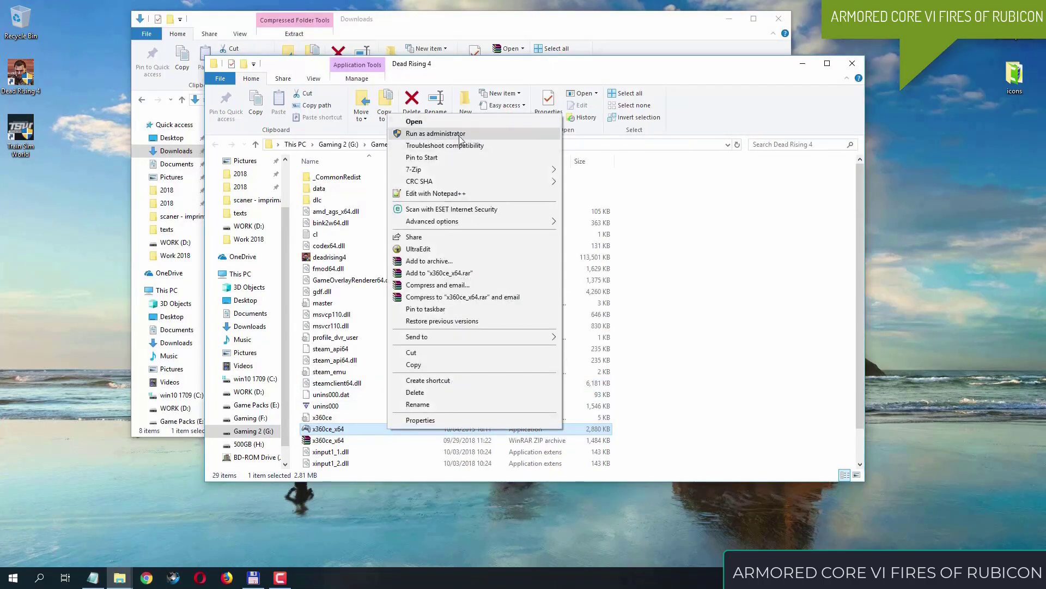
{"action": "left_click", "coordinate": [459, 135]}
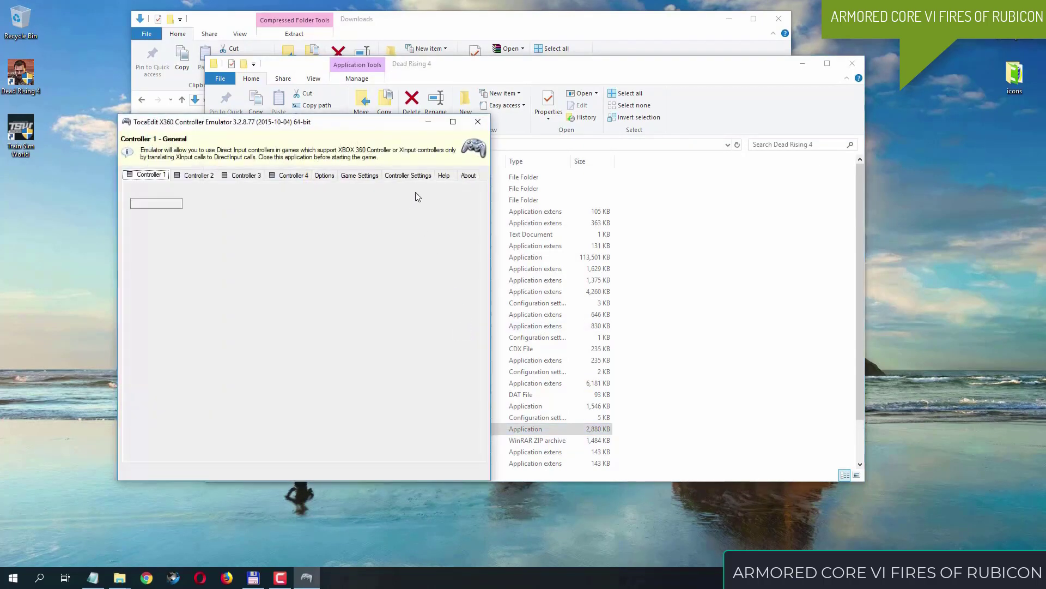
{"action": "left_click", "coordinate": [359, 175]}
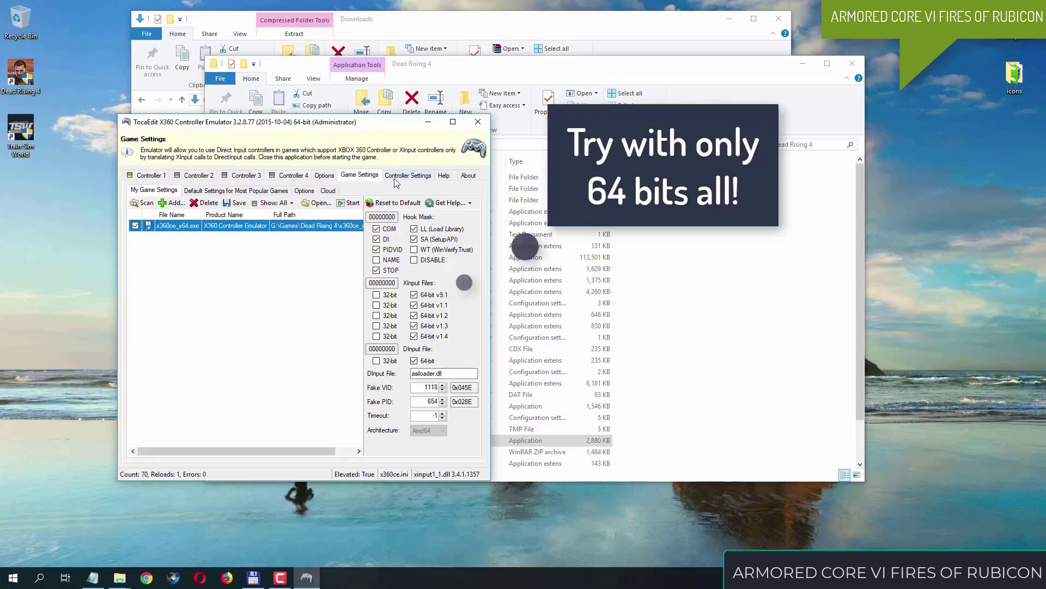
Disable the STOP, PIDVID, DI, COM, SA and LL hooks for x360ce_x64.exe, save the game settings and close the emulator
{"action": "left_click", "coordinate": [391, 270]}
{"action": "left_click", "coordinate": [389, 250]}
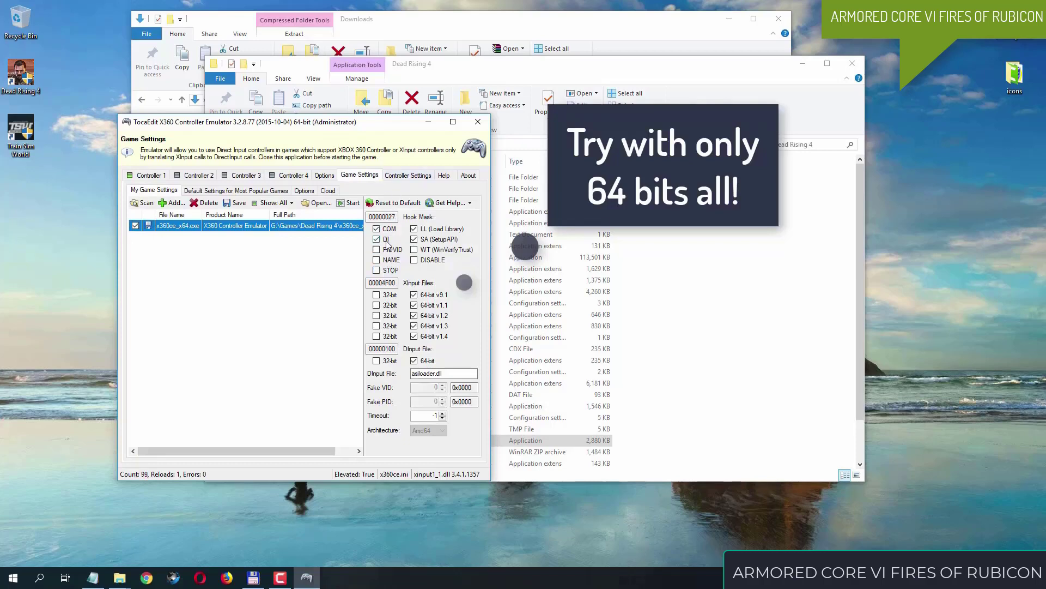
{"action": "left_click", "coordinate": [389, 240]}
{"action": "left_click", "coordinate": [390, 229]}
{"action": "left_click", "coordinate": [434, 239]}
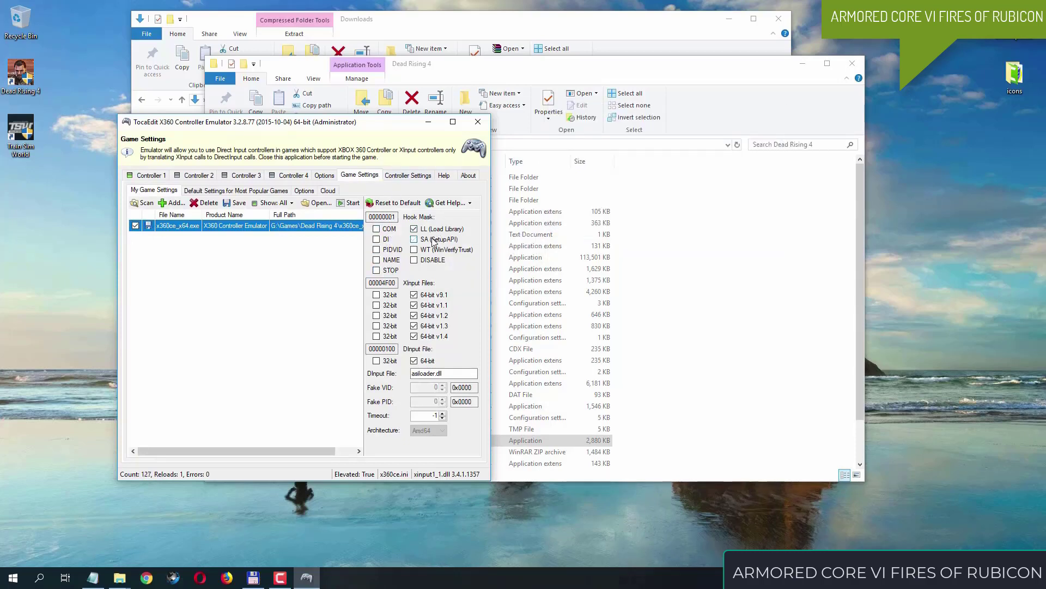
{"action": "left_click", "coordinate": [432, 230]}
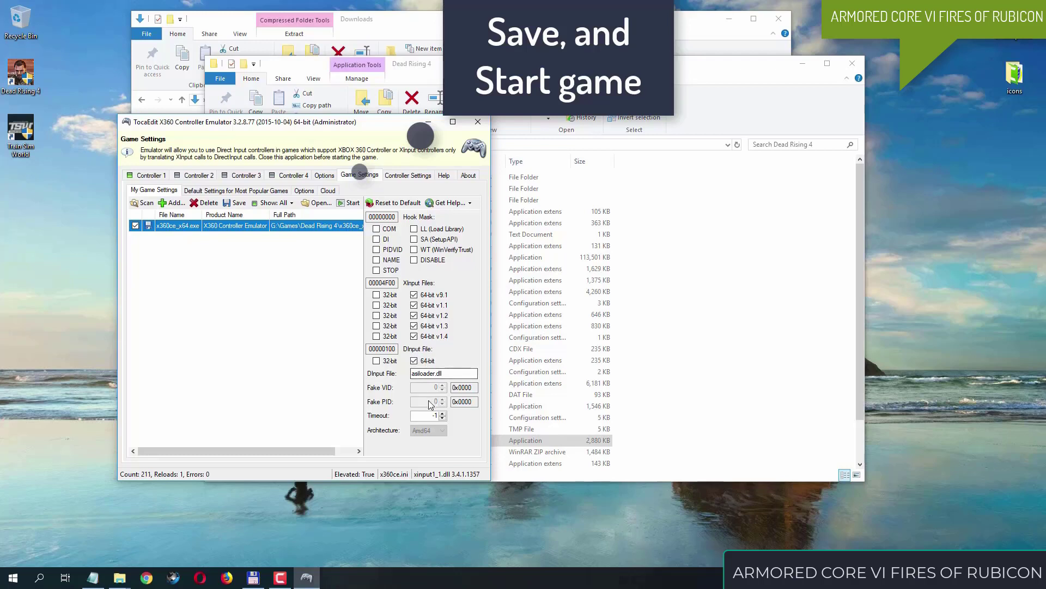
{"action": "left_click", "coordinate": [235, 203]}
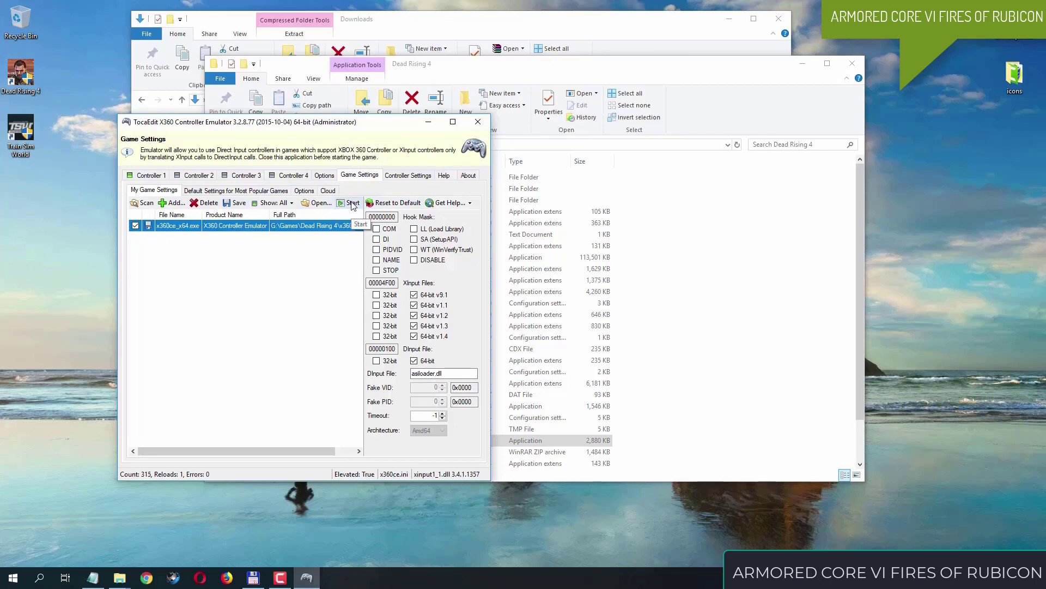
{"action": "left_click_drag", "start_coordinate": [364, 122], "coordinate": [517, 108]}
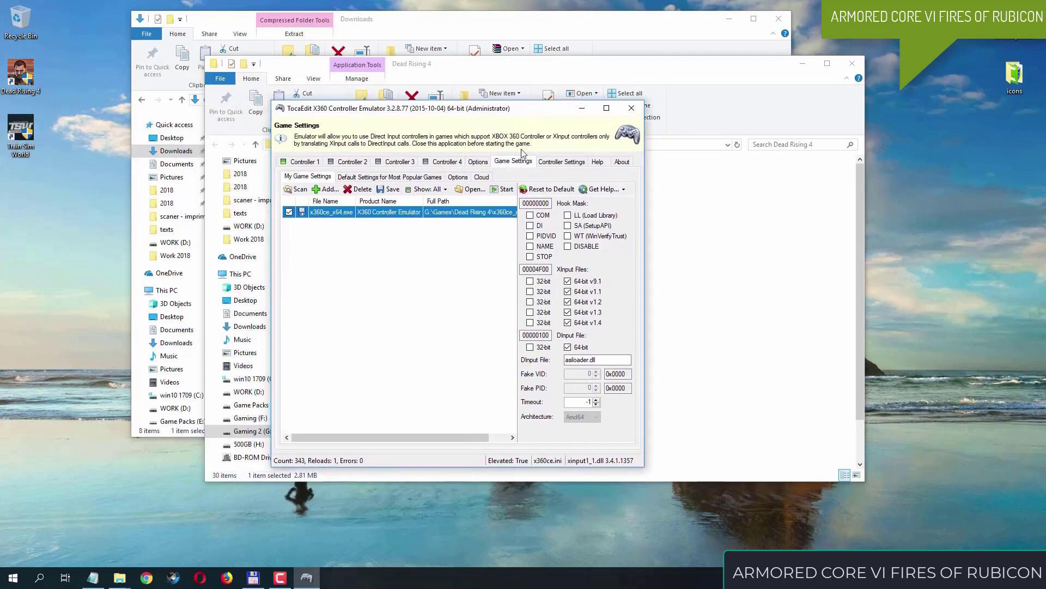
{"action": "left_click", "coordinate": [632, 108]}
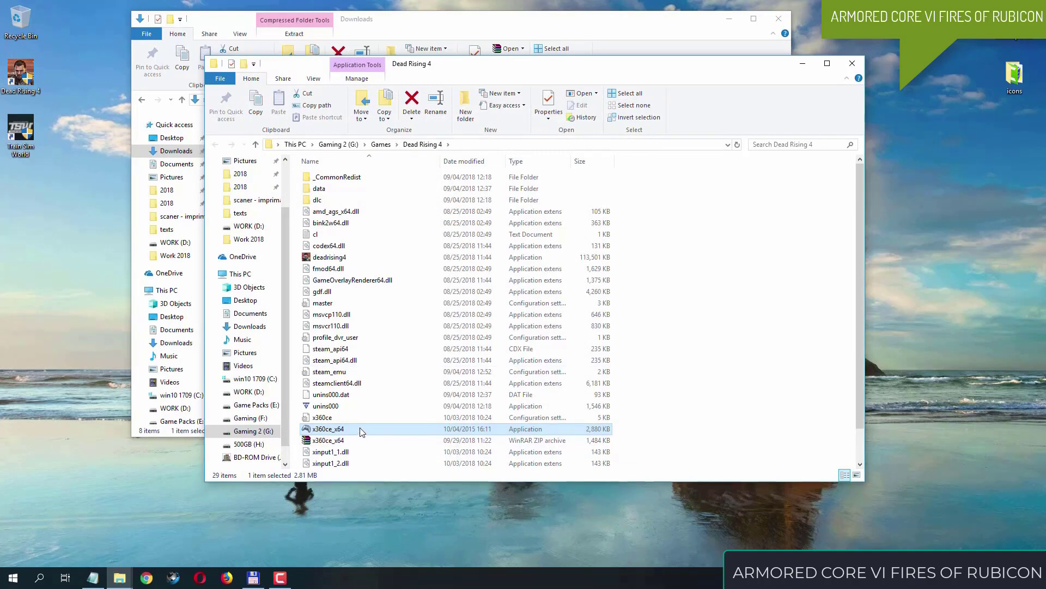
Start x360ce_x64 as administrator once more and open the controller settings
{"action": "right_click", "coordinate": [361, 429]}
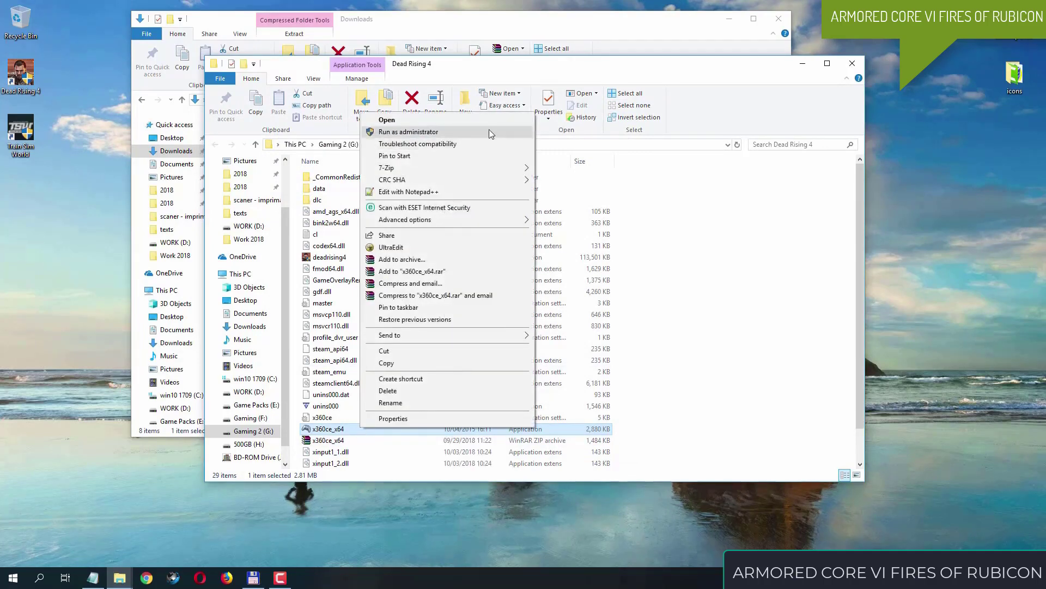
{"action": "left_click", "coordinate": [486, 132]}
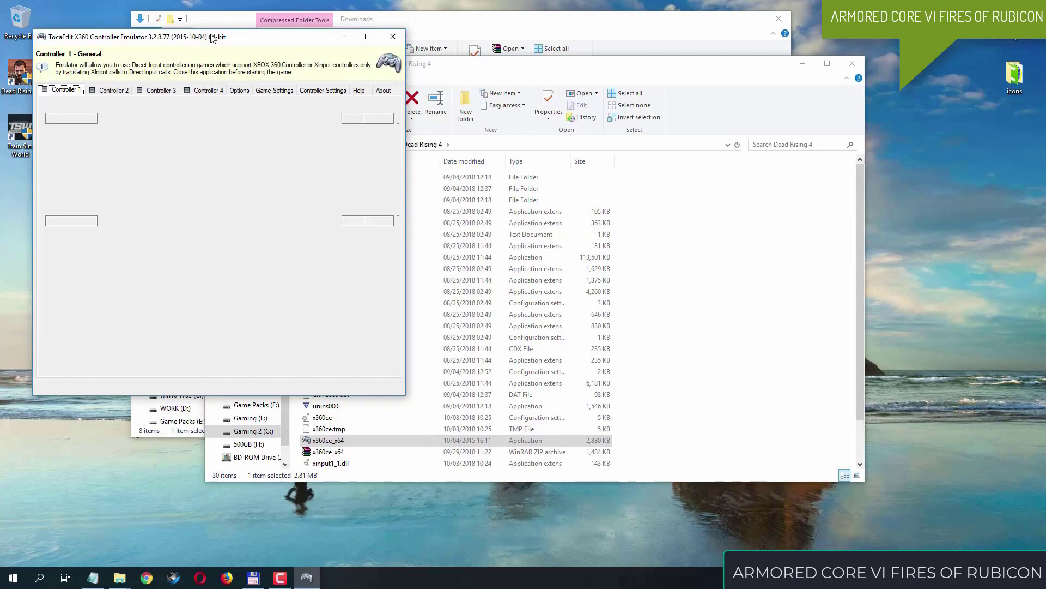
{"action": "left_click_drag", "start_coordinate": [212, 38], "coordinate": [427, 92]}
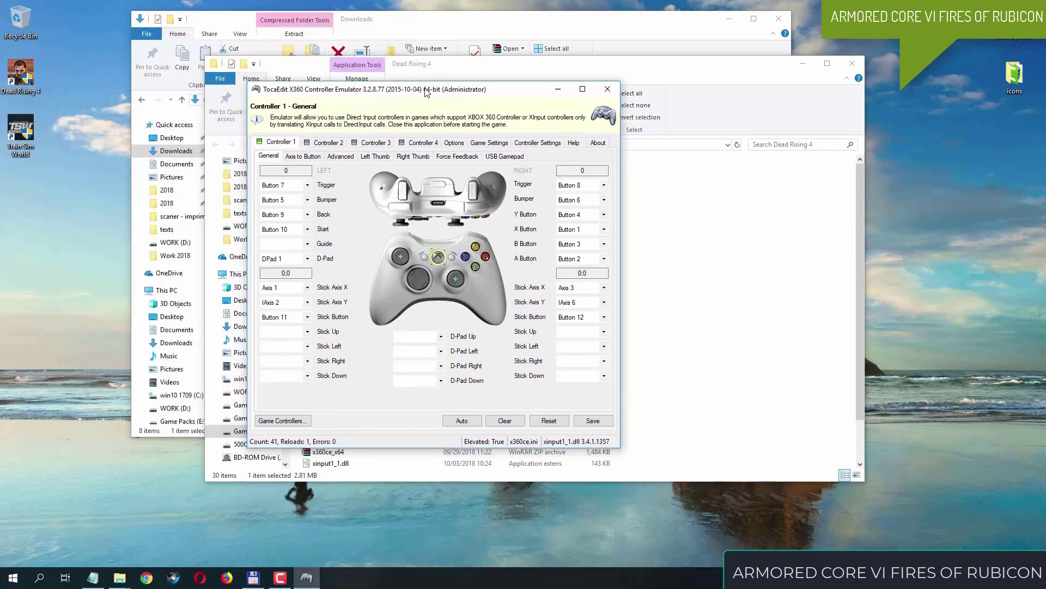
{"action": "left_click", "coordinate": [528, 143]}
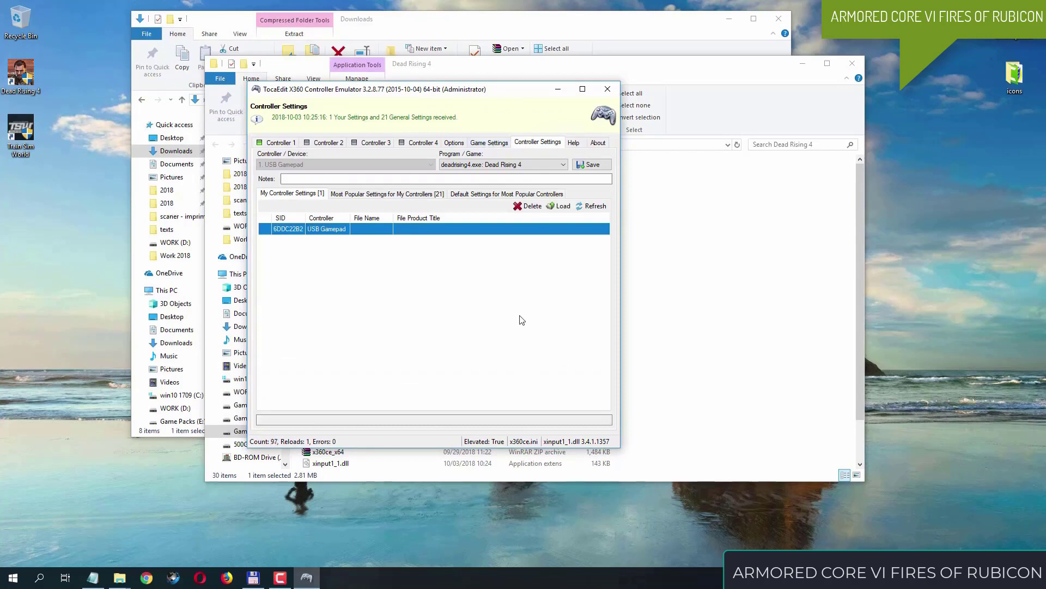
Load the most-used popular XBOX 360 Controller for Windows setting into the USB Gamepad and save it for deadrising4.exe
{"action": "left_click", "coordinate": [566, 164]}
{"action": "left_click", "coordinate": [567, 164]}
{"action": "left_click", "coordinate": [363, 195]}
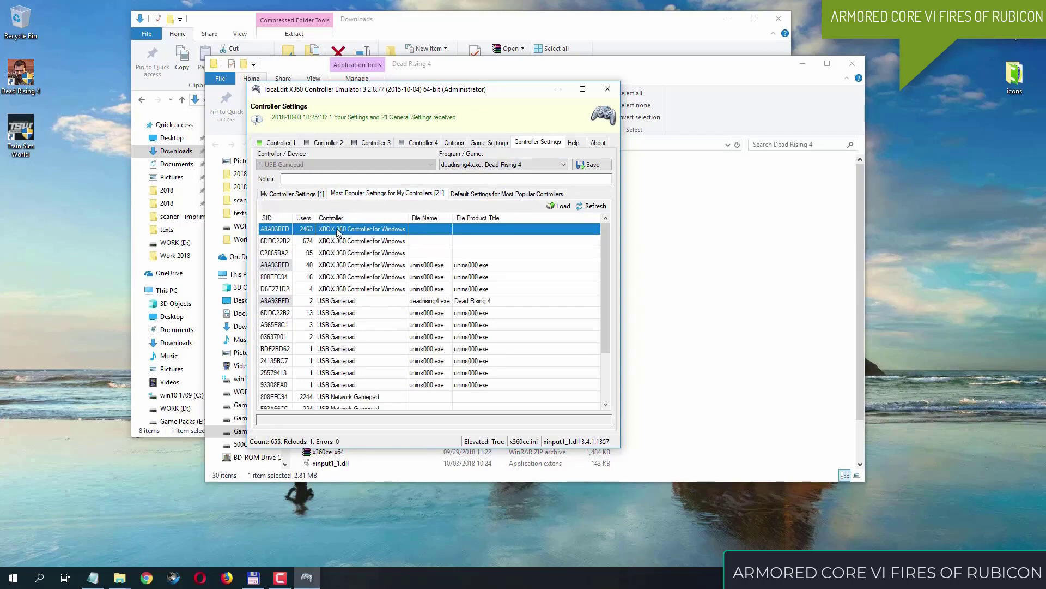
{"action": "left_click", "coordinate": [558, 206]}
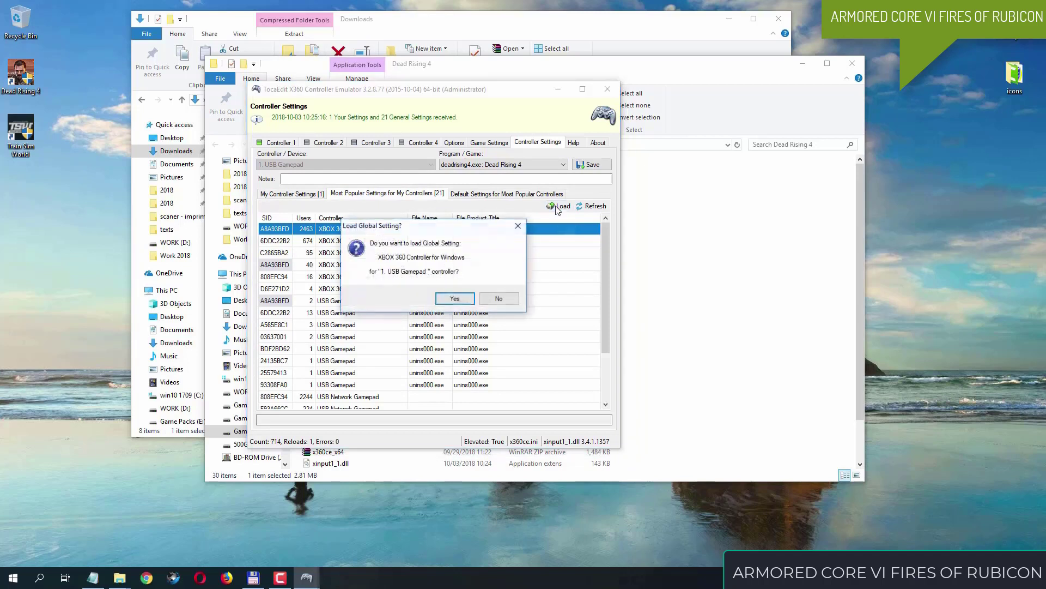
{"action": "left_click", "coordinate": [454, 299]}
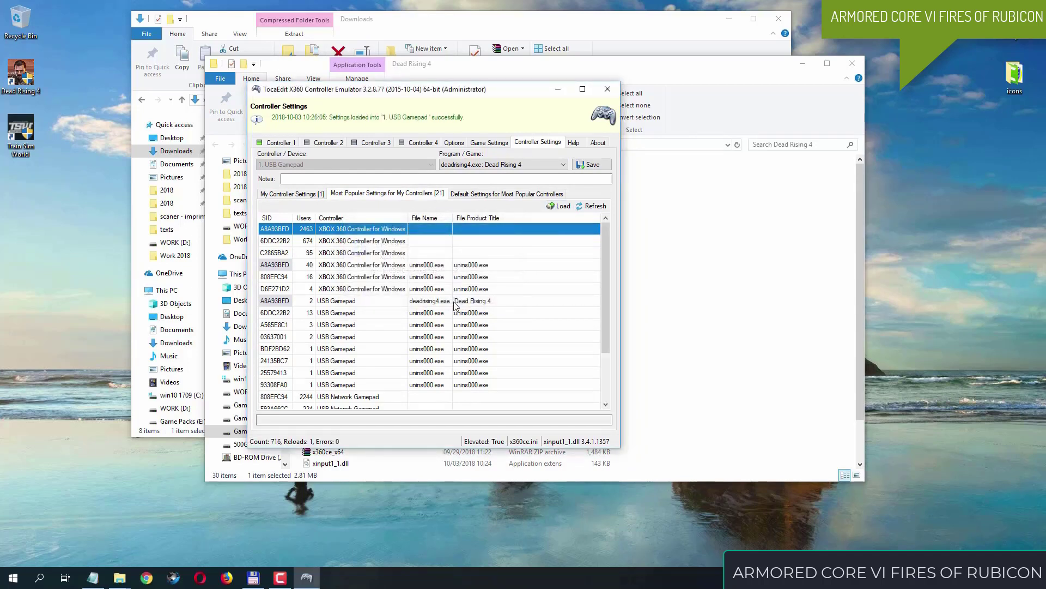
{"action": "left_click", "coordinate": [593, 169]}
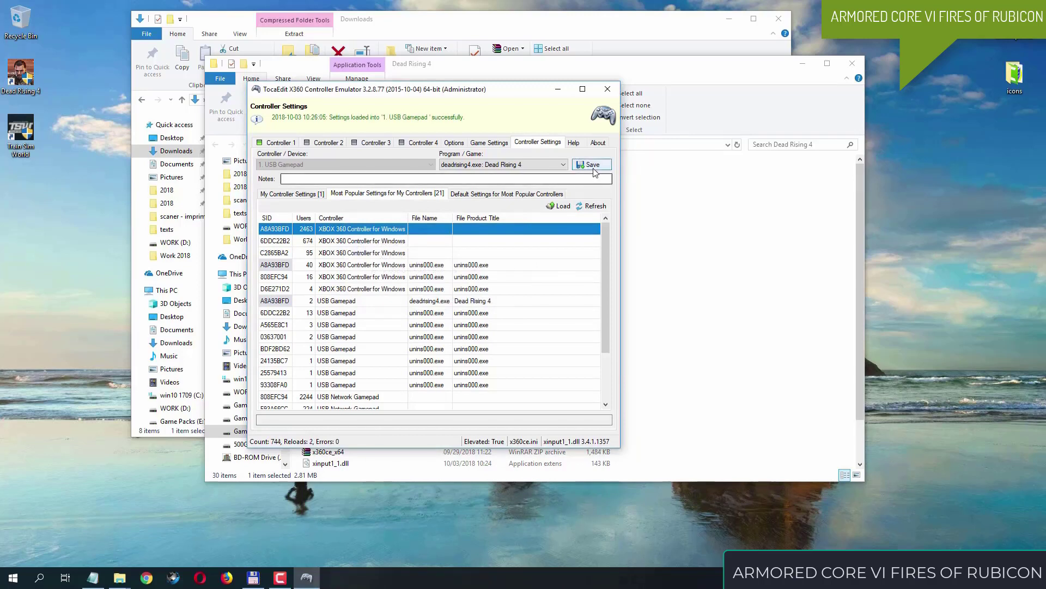
Save the USB Gamepad controller settings for deadrising4.exe and restart x360ce_x64 as administrator
{"action": "left_click", "coordinate": [602, 171]}
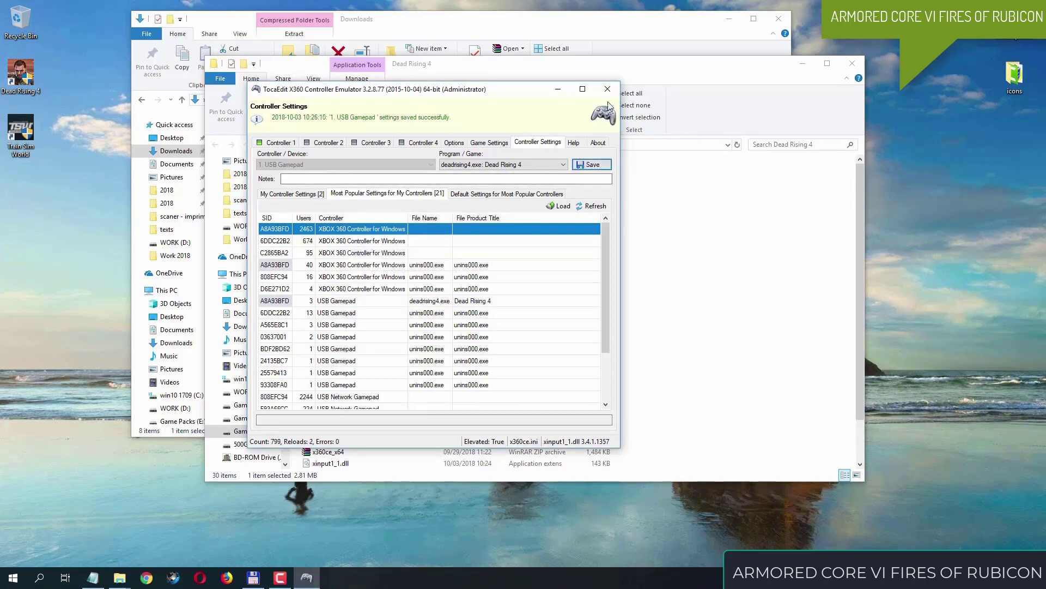
{"action": "left_click", "coordinate": [479, 143]}
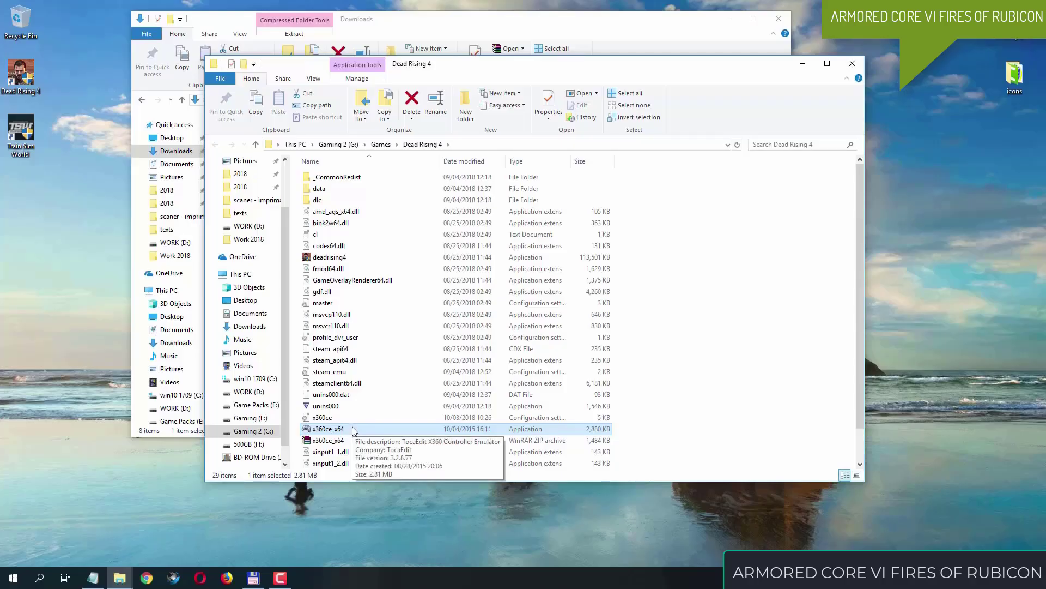
{"action": "right_click", "coordinate": [353, 430]}
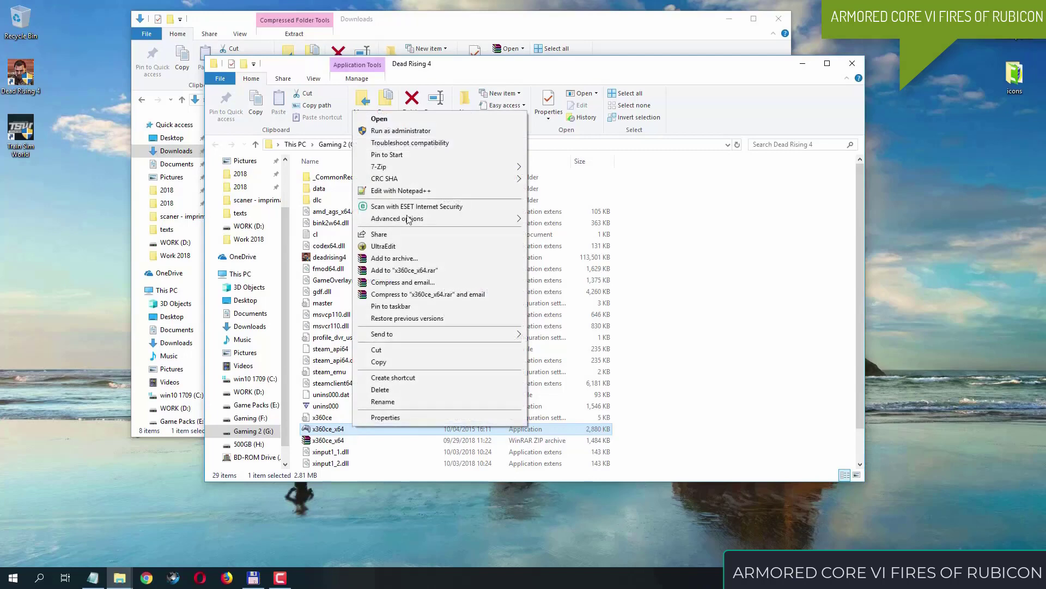
{"action": "left_click", "coordinate": [416, 131]}
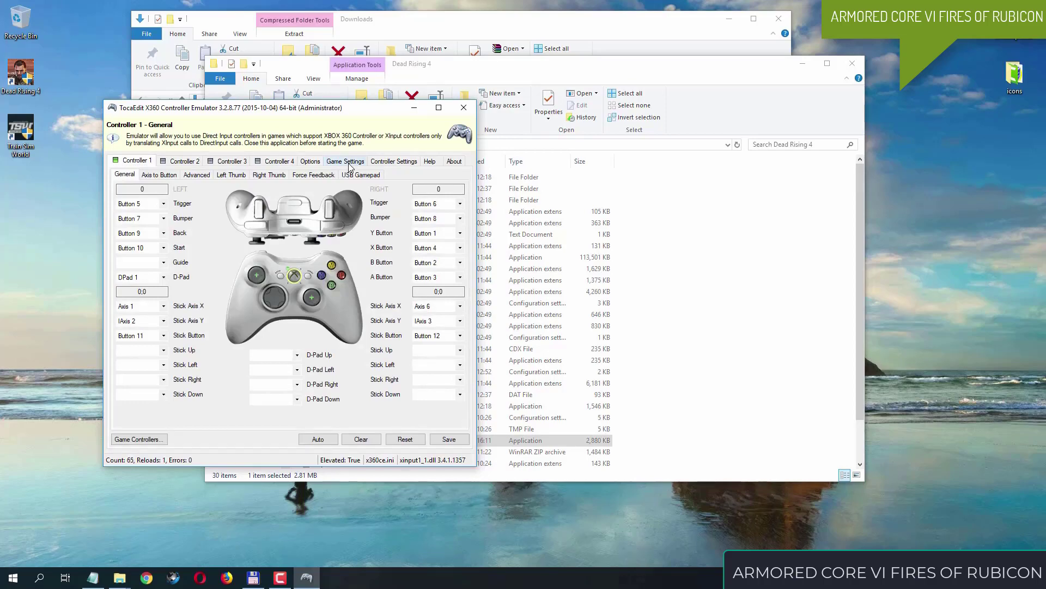
In the game settings of x360ce_x64.exe, enable the 32-bit XInput files v9.1 to v1.4 and the 32-bit DInput file instead of the 64-bit ones
{"action": "left_click", "coordinate": [349, 163]}
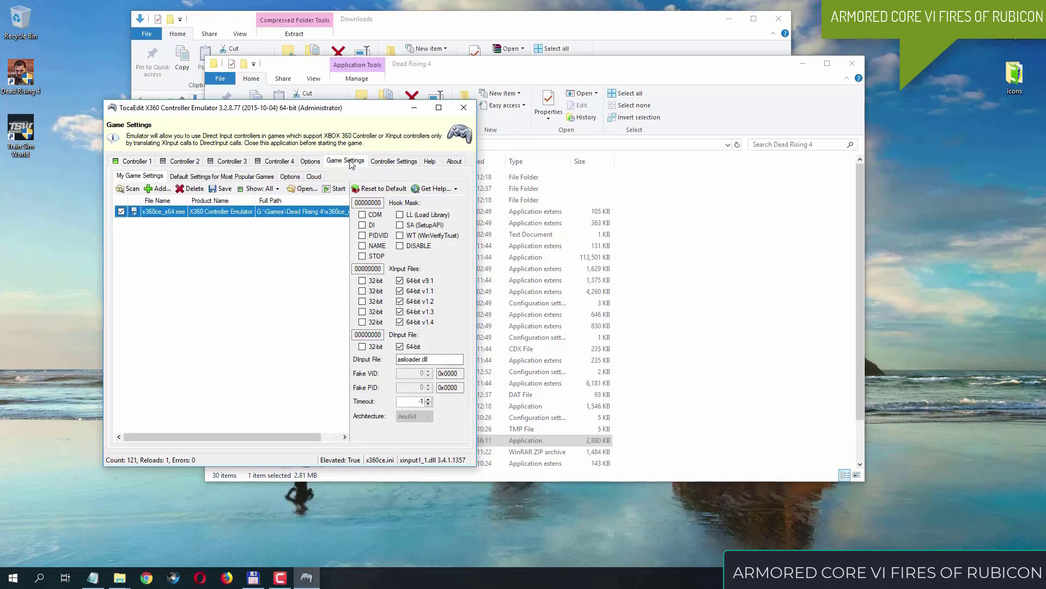
{"action": "left_click", "coordinate": [362, 280]}
{"action": "left_click", "coordinate": [362, 291]}
{"action": "left_click", "coordinate": [363, 301]}
{"action": "left_click", "coordinate": [363, 312]}
{"action": "left_click", "coordinate": [363, 322]}
{"action": "left_click", "coordinate": [362, 347]}
Enable the COM, DI, PIDVID, NAME, LL, SA and WT hooks for x360ce_x64.exe, save the game settings and close the emulator
{"action": "left_click", "coordinate": [374, 215]}
{"action": "left_click", "coordinate": [375, 225]}
{"action": "left_click", "coordinate": [376, 236]}
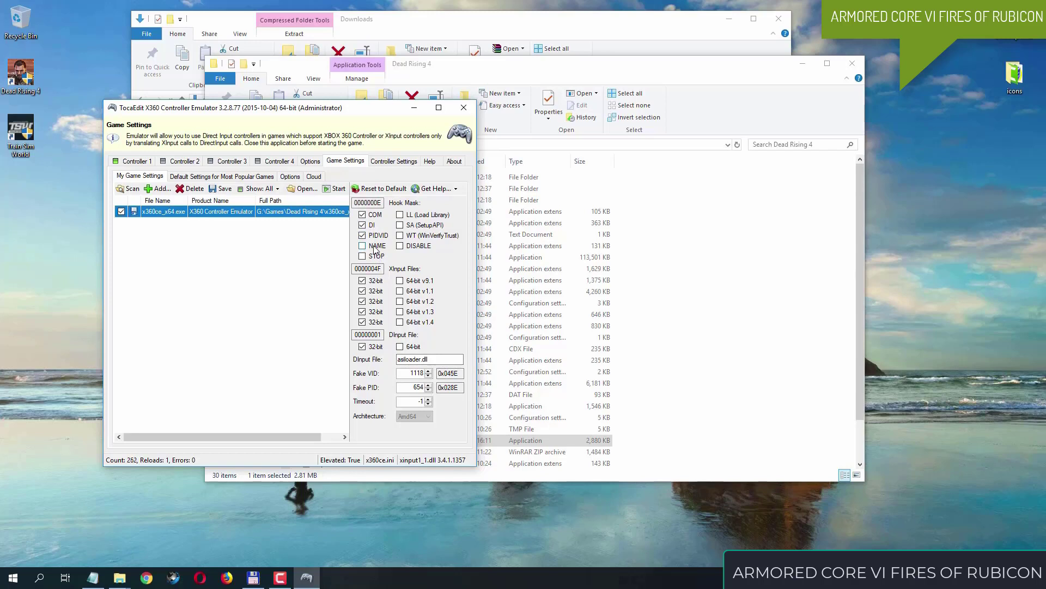
{"action": "left_click", "coordinate": [375, 246]}
{"action": "left_click", "coordinate": [422, 215]}
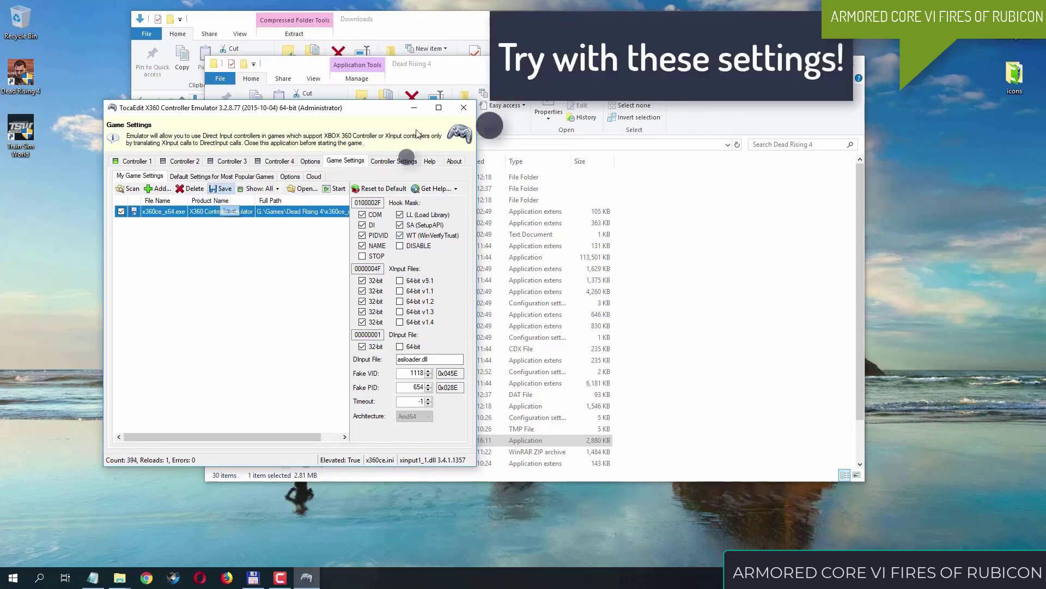
{"action": "left_click", "coordinate": [464, 108]}
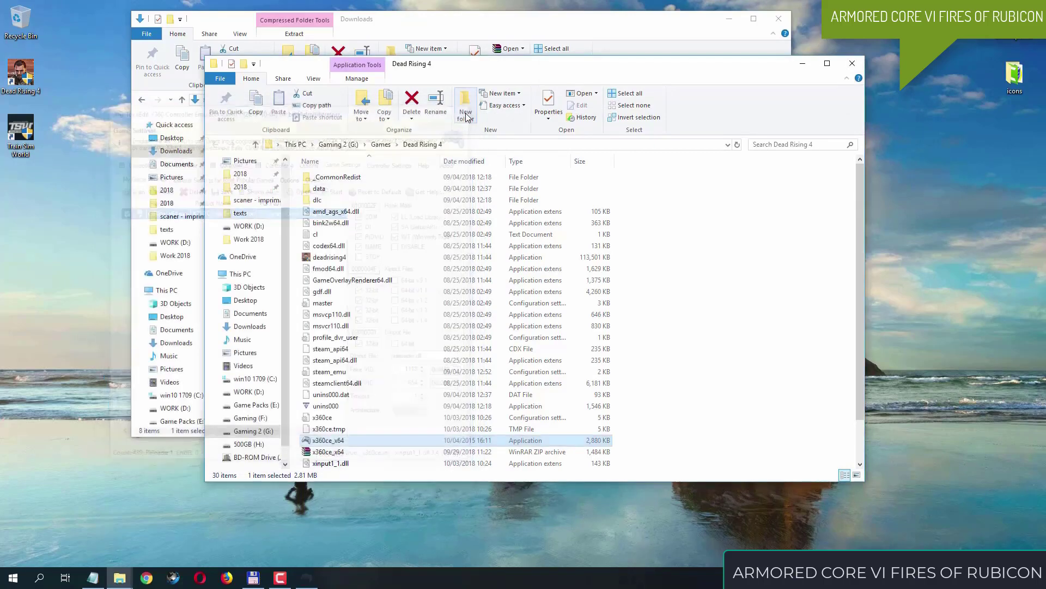